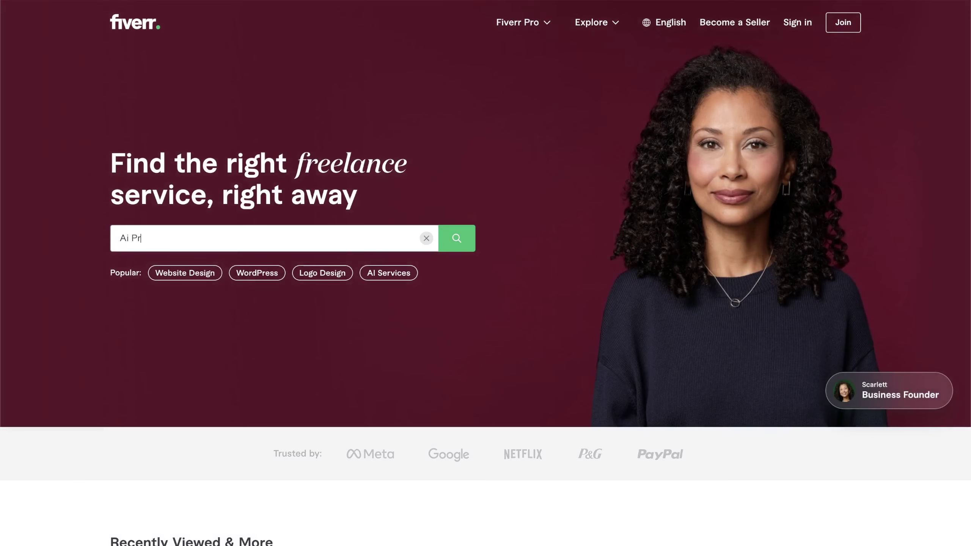
Step: Search Fiverr for Ai Prompt Engineer services, then set the shocked-man photo as Leonardo.ai image guidance
{"action": "type", "text": "mpt Engineer"}
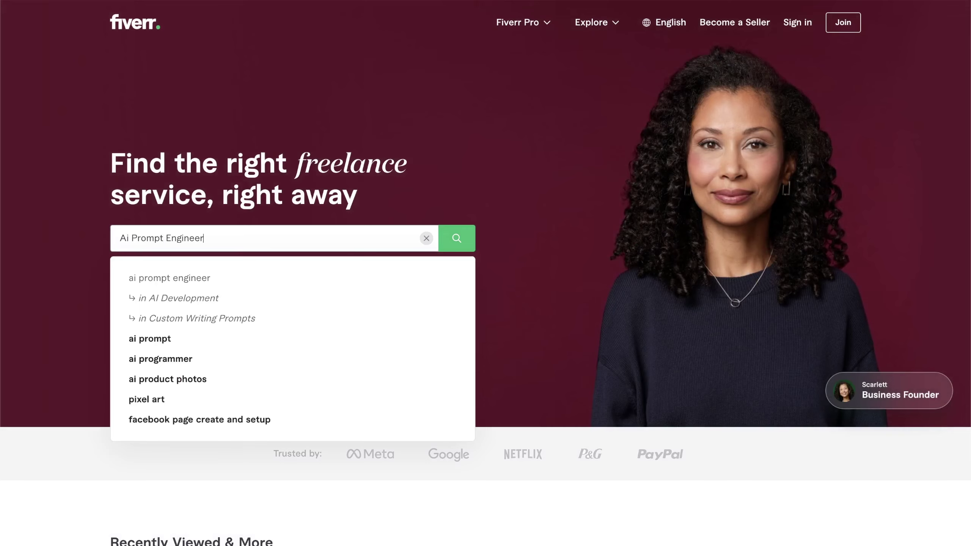
{"action": "key", "text": "Return"}
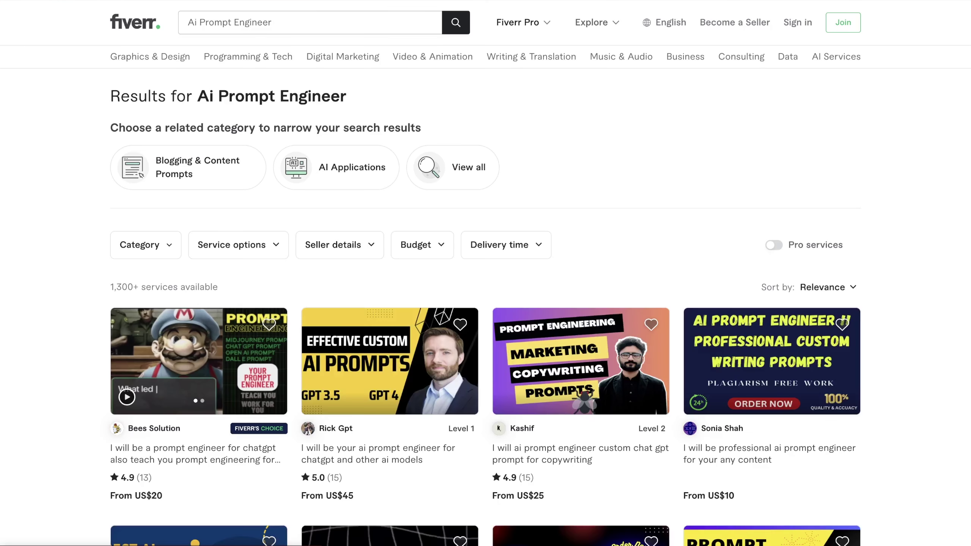
{"action": "scroll", "coordinate": [485, 273], "scroll_direction": "down", "scroll_amount": 5}
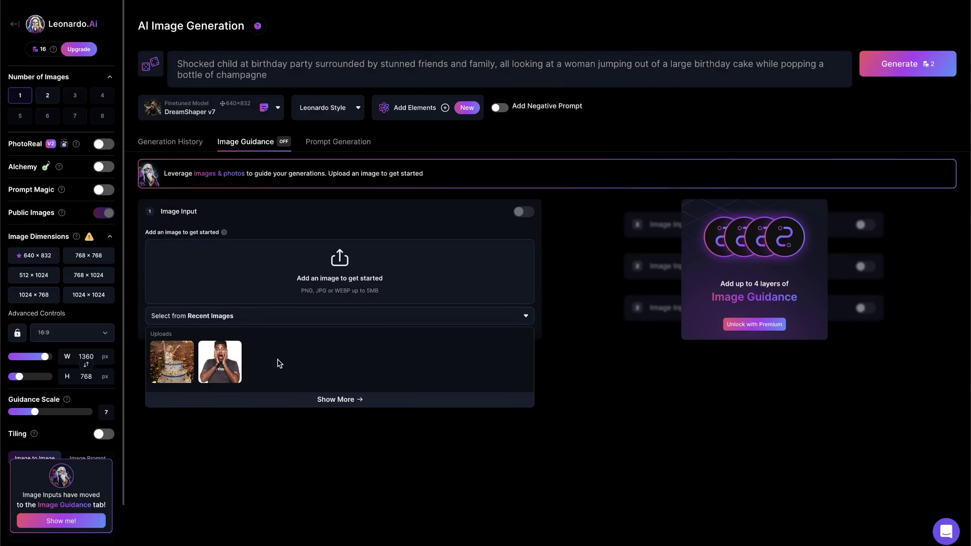
{"action": "left_click", "coordinate": [233, 369]}
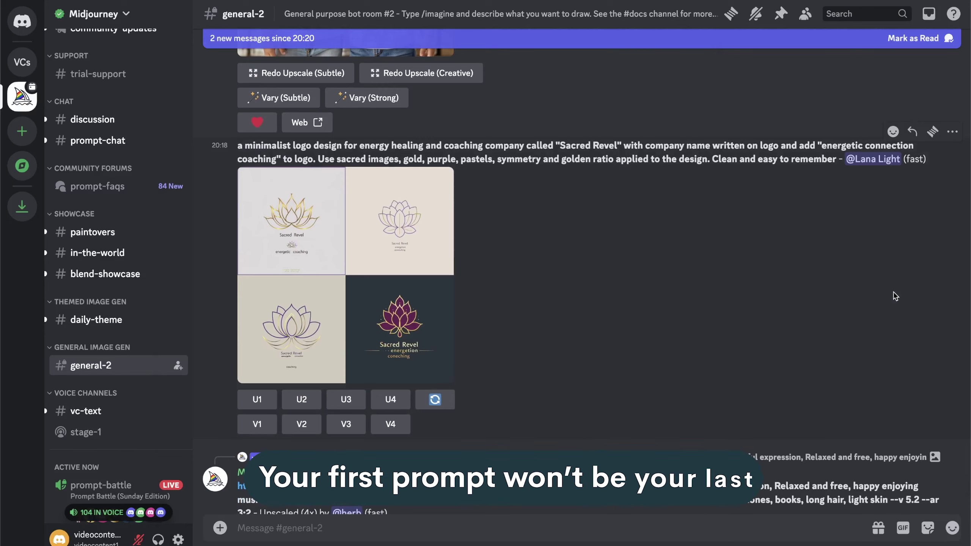
{"action": "left_click", "coordinate": [441, 279]}
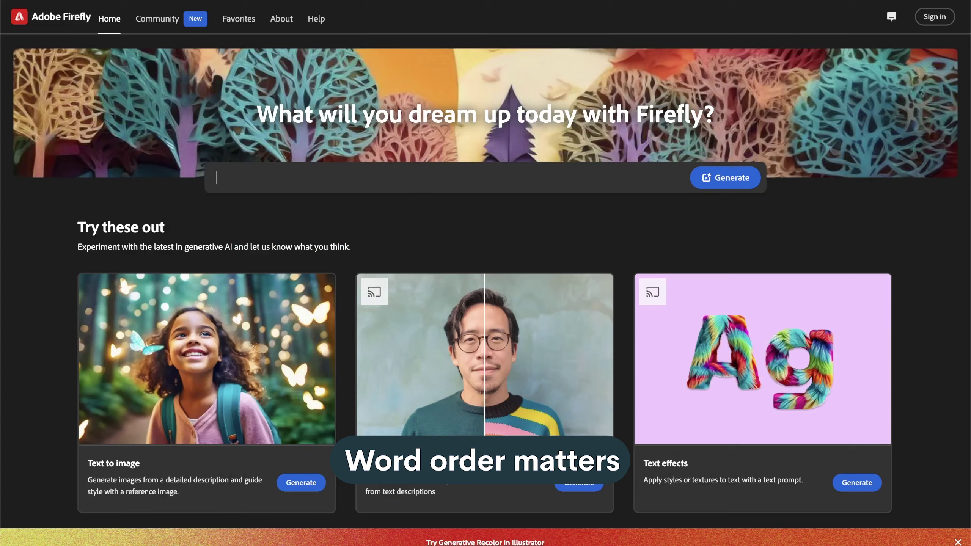
Step: Enter 'Word Order Matters' as the Adobe Firefly image prompt
{"action": "type", "text": "d O"}
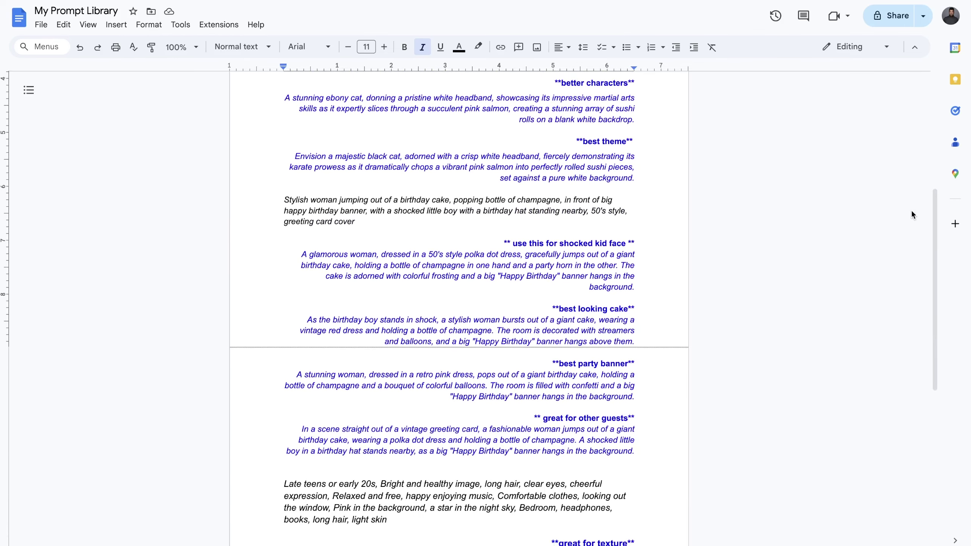
Step: Scroll to the young-woman variations 'fantastic color scheme', 'facial expressions' and 'Sparkles'
{"action": "scroll", "coordinate": [912, 214], "scroll_direction": "down", "scroll_amount": 5}
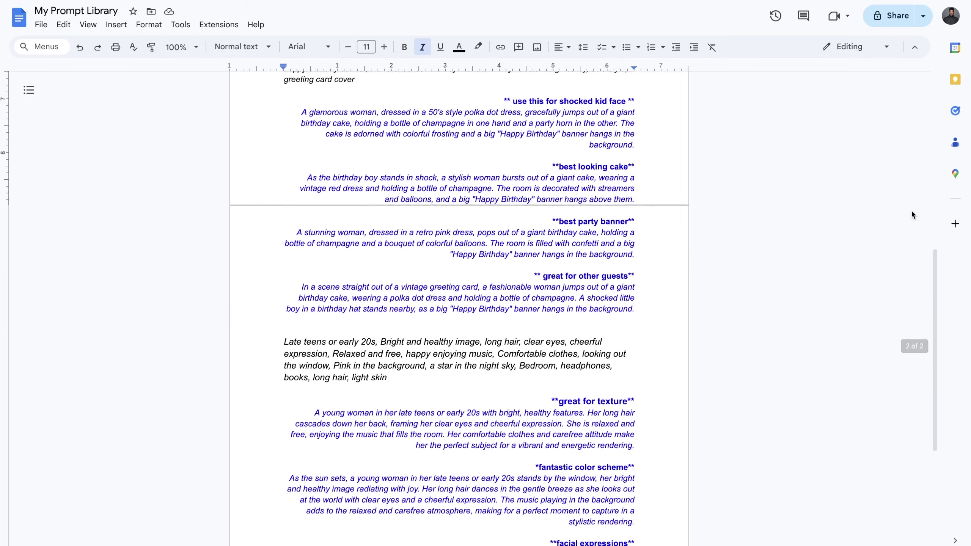
{"action": "scroll", "coordinate": [913, 213], "scroll_direction": "down", "scroll_amount": 2}
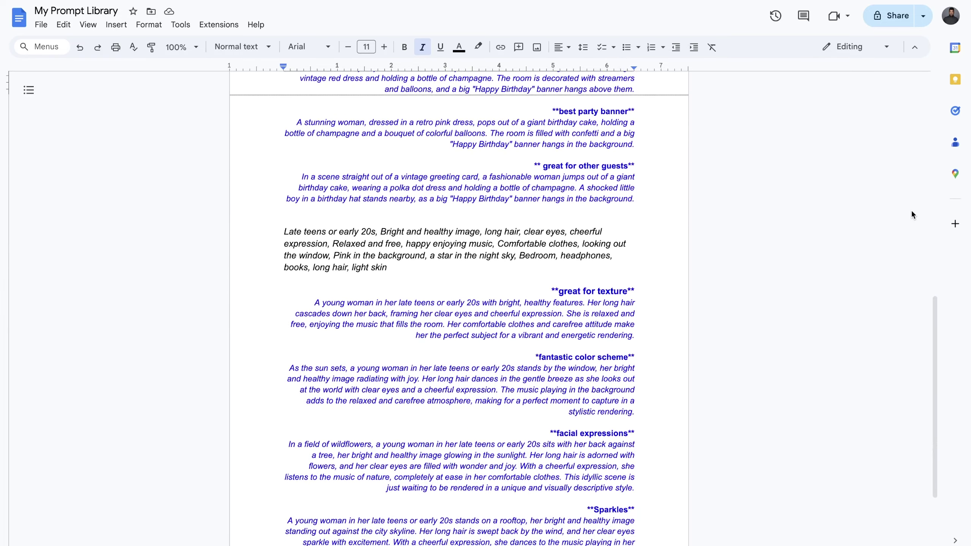
{"action": "scroll", "coordinate": [912, 215], "scroll_direction": "down", "scroll_amount": 4}
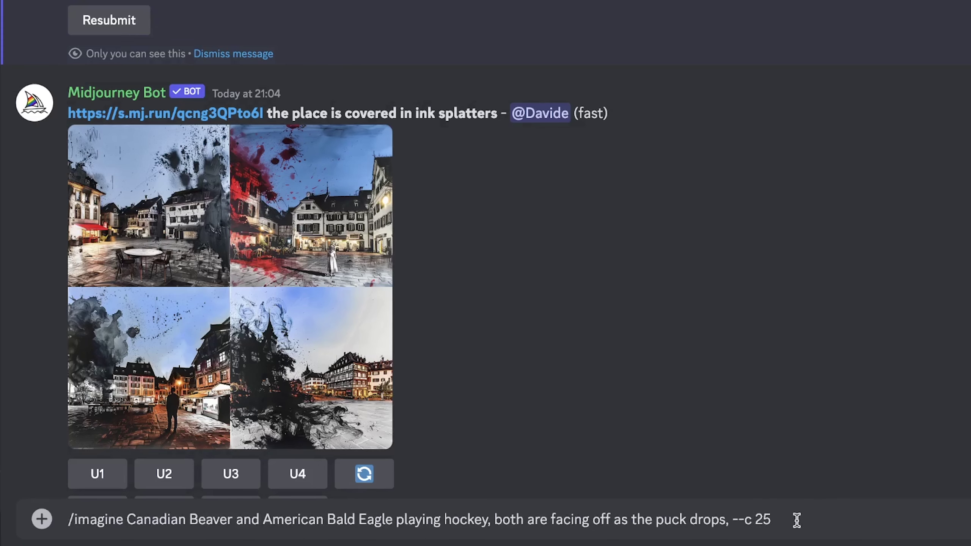
Step: Resubmit the Canadian Beaver and American Bald Eagle hockey prompt with --c 25 through /imagine
{"action": "left_click_drag", "start_coordinate": [125, 519], "coordinate": [62, 521]}
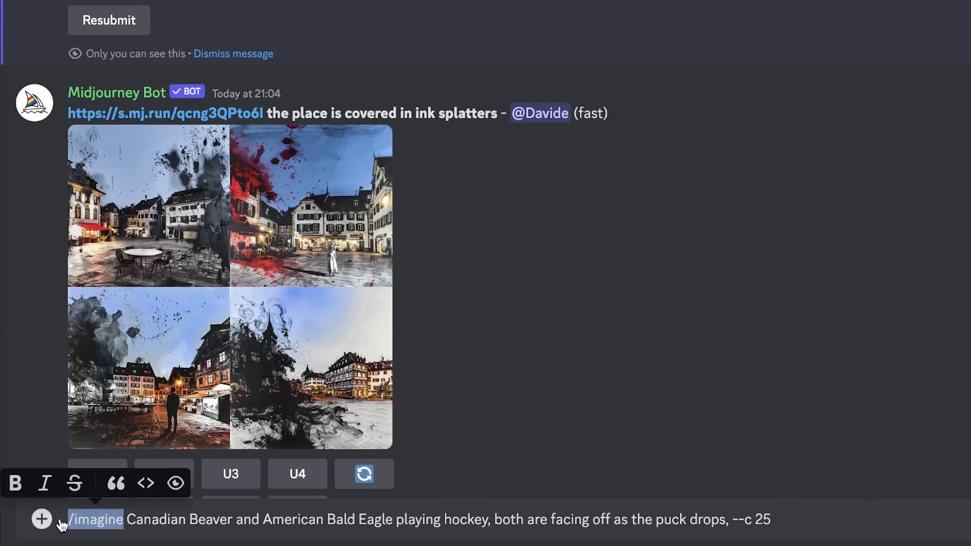
{"action": "key", "text": "BackSpace"}
{"action": "type", "text": "/imagine"}
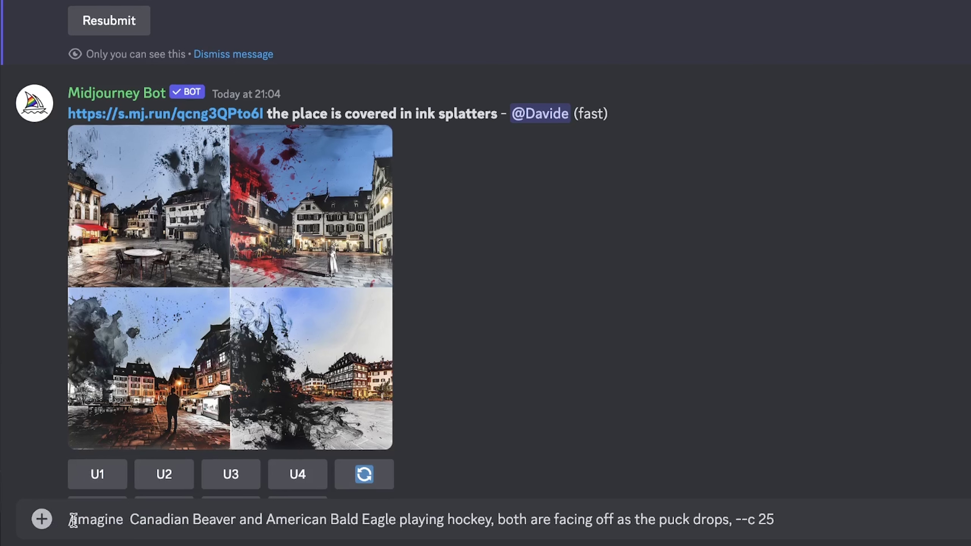
{"action": "left_click_drag", "start_coordinate": [799, 520], "coordinate": [184, 520]}
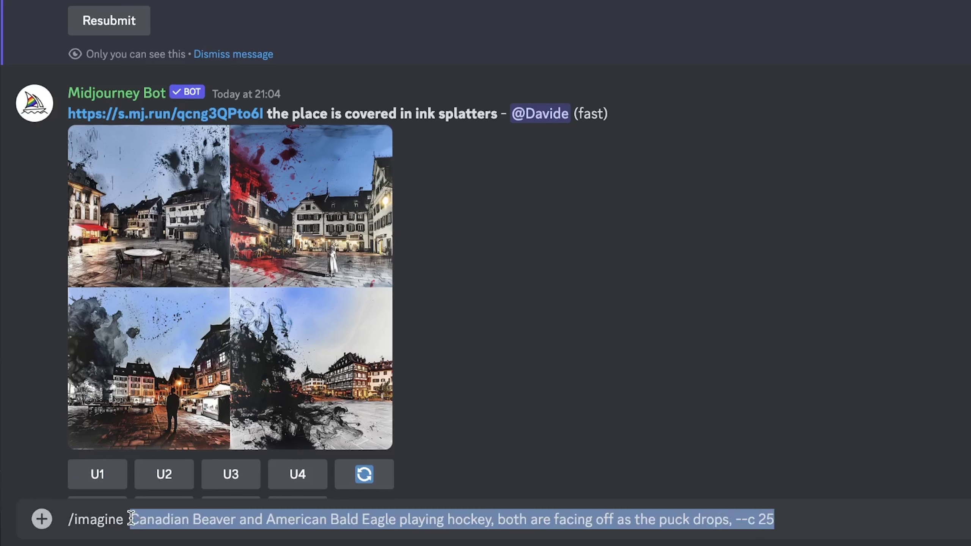
{"action": "key", "text": "BackSpace"}
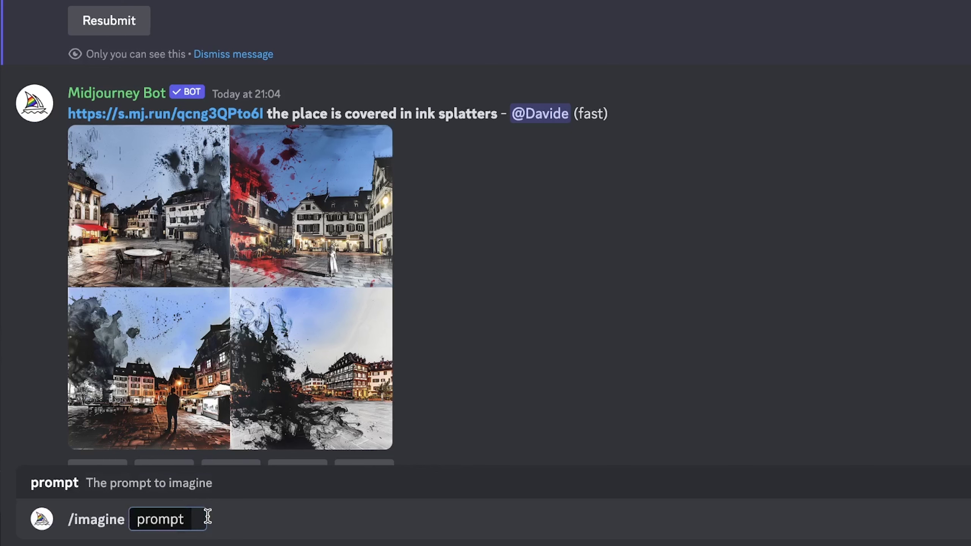
{"action": "type", "text": "Canadian Beaver and American Bald Eagle playing hockey, both are facing off as the puck drops, --c 25"}
{"action": "key", "text": "Return"}
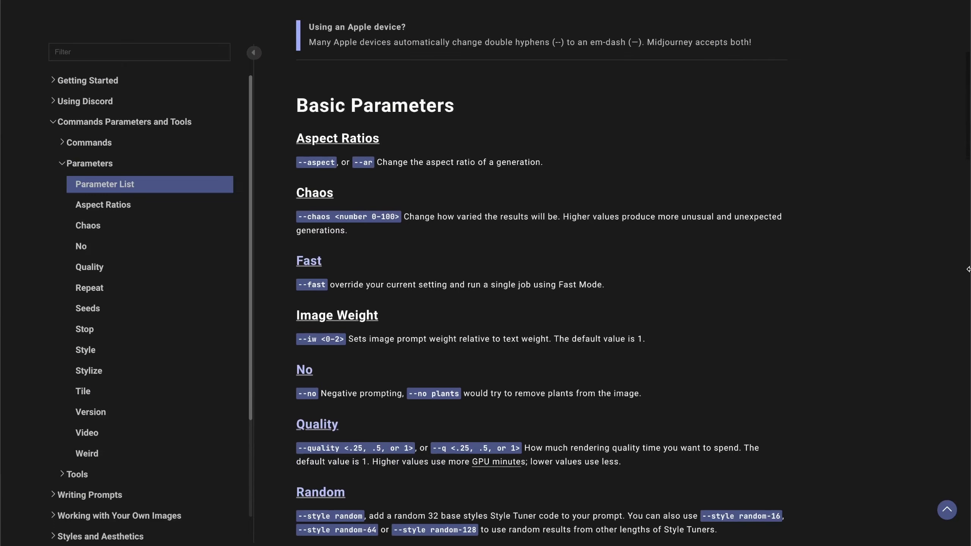
Step: Scroll the Midjourney Parameter List from Chaos down to Weird
{"action": "scroll", "coordinate": [968, 269], "scroll_direction": "down", "scroll_amount": 10}
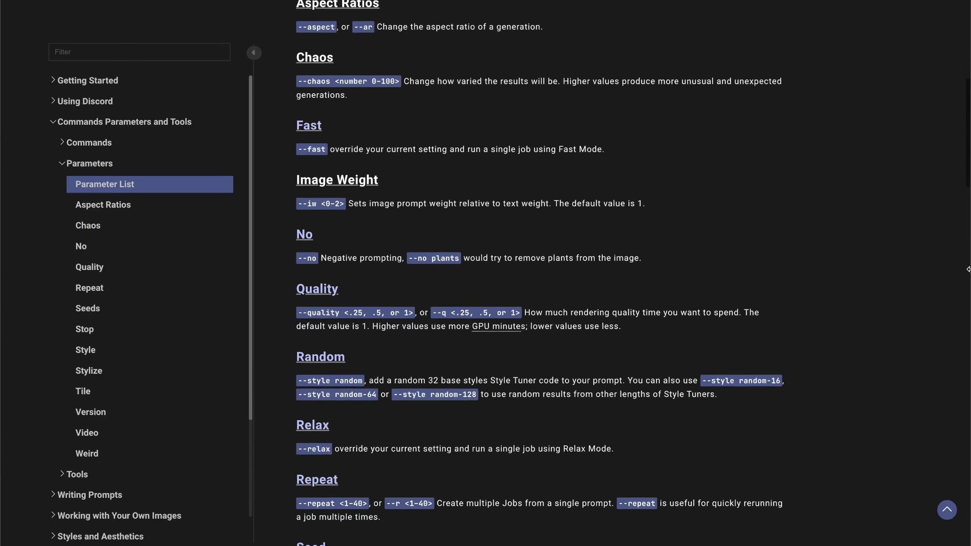
{"action": "scroll", "coordinate": [968, 269], "scroll_direction": "down", "scroll_amount": 5}
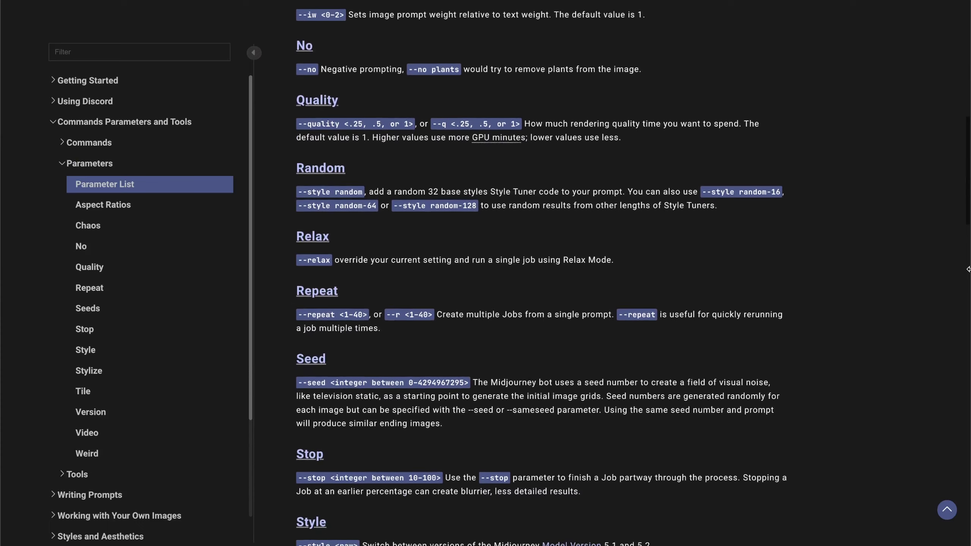
{"action": "scroll", "coordinate": [968, 269], "scroll_direction": "down", "scroll_amount": 3}
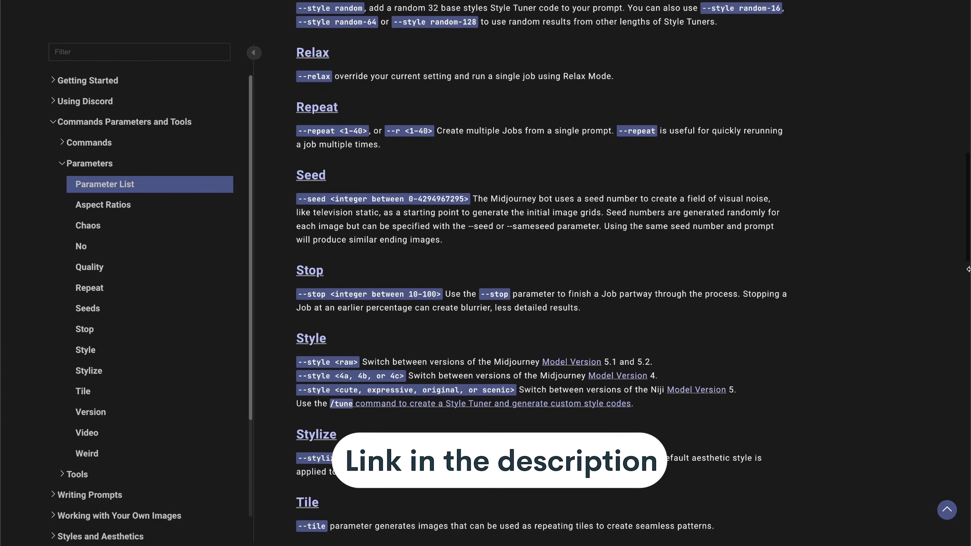
{"action": "scroll", "coordinate": [968, 269], "scroll_direction": "down", "scroll_amount": 6}
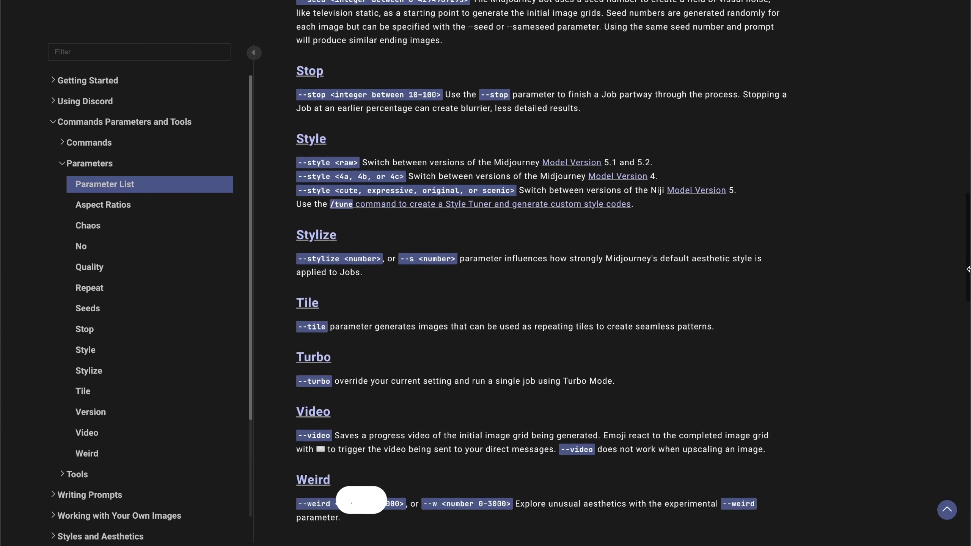
{"action": "scroll", "coordinate": [968, 269], "scroll_direction": "down", "scroll_amount": 5}
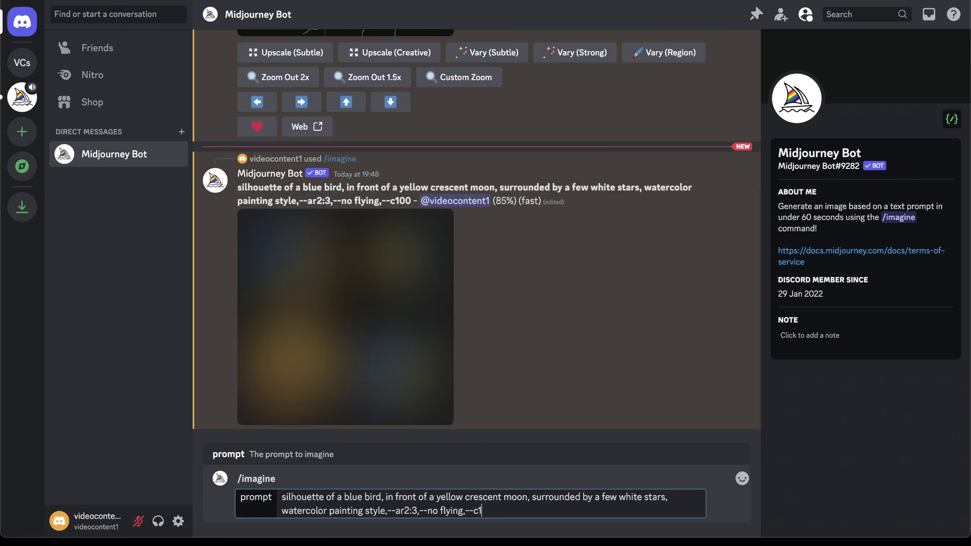
Step: Change the blue bird prompt's chaos from --c1 to --c0 and submit it
{"action": "key", "text": "BackSpace"}
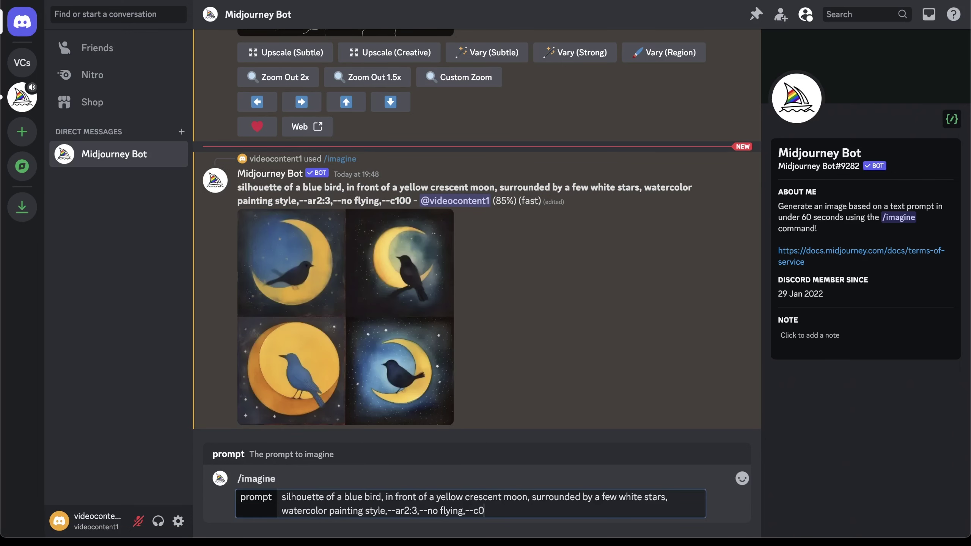
{"action": "key", "text": "Return"}
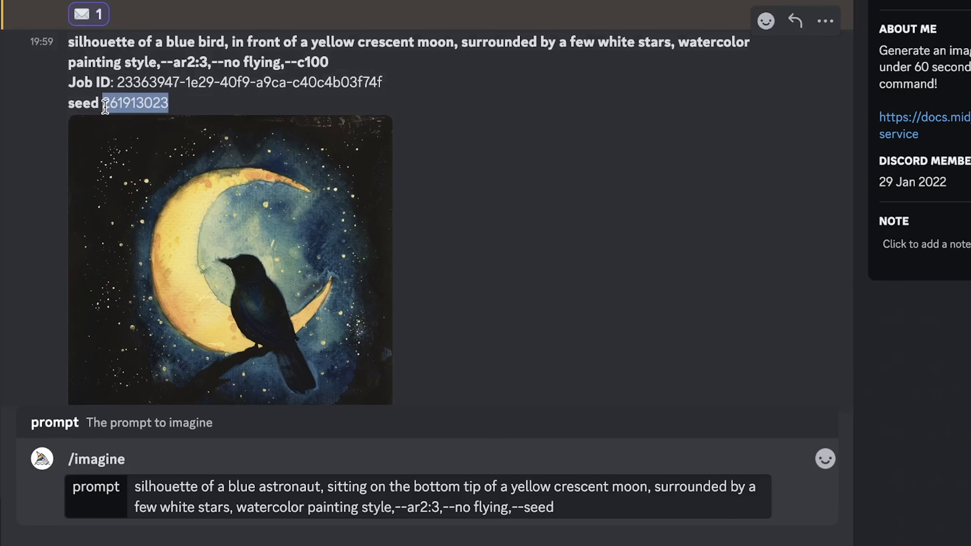
Step: Generate the astronaut-on-crescent-moon prompt with --seed 261913023 and compare its grid to the bird image
{"action": "left_click", "coordinate": [591, 511]}
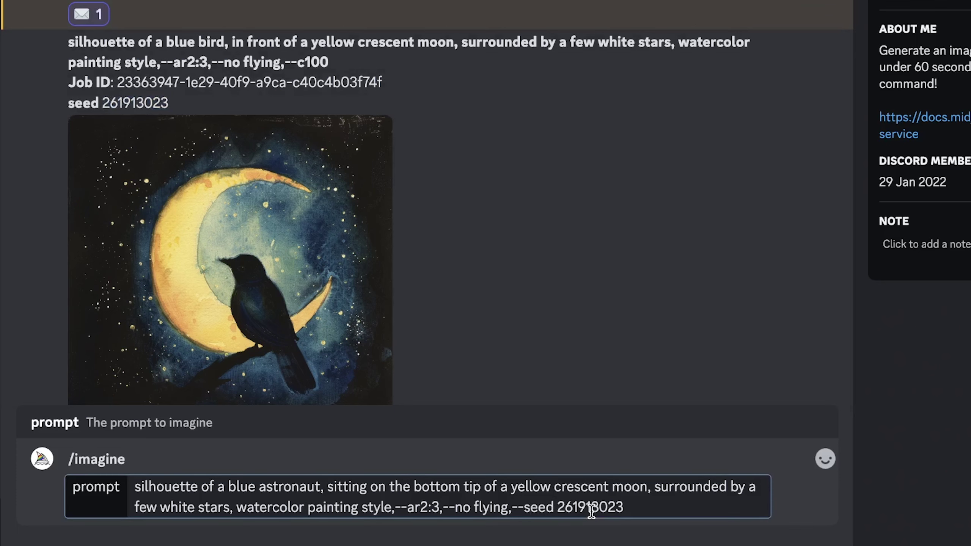
{"action": "key", "text": "Return"}
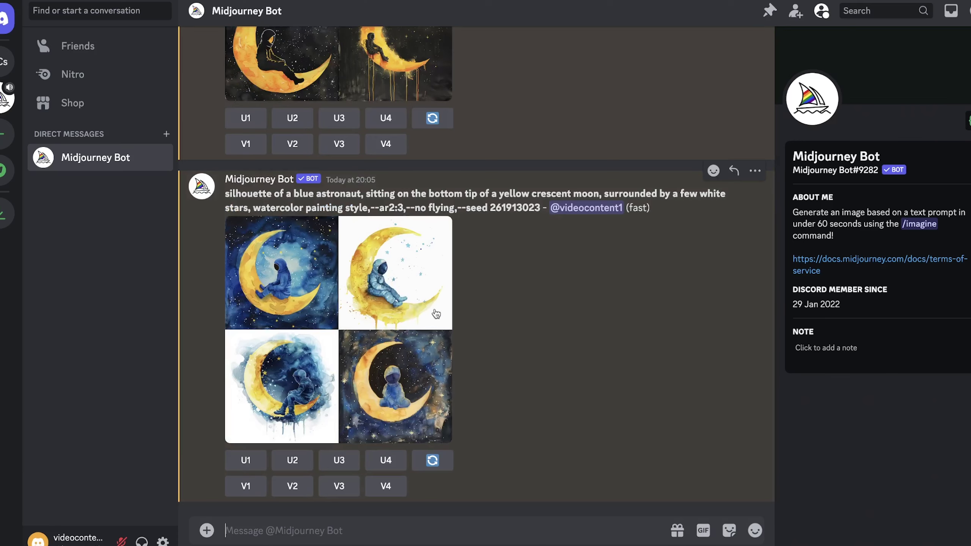
{"action": "left_click", "coordinate": [406, 315]}
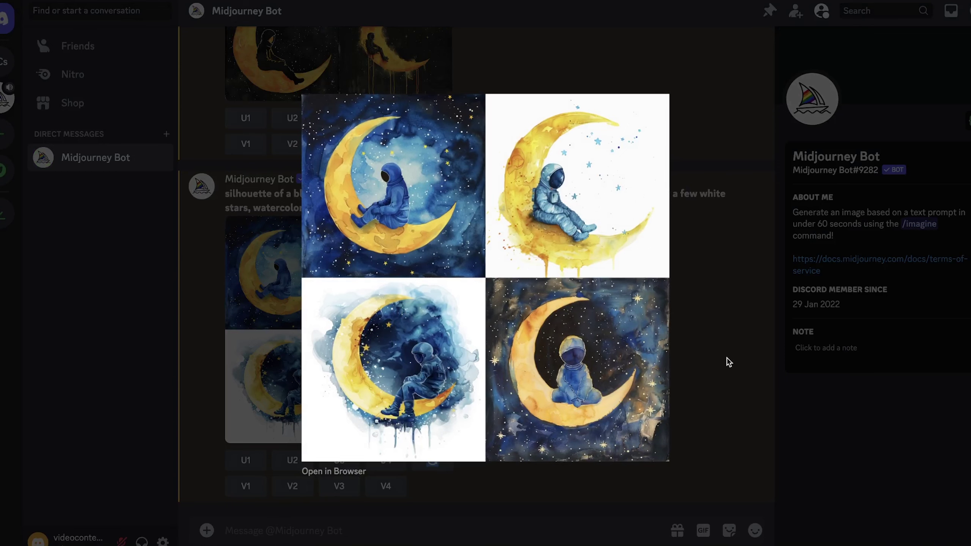
{"action": "left_click", "coordinate": [730, 362]}
{"action": "scroll", "coordinate": [703, 363], "scroll_direction": "up", "scroll_amount": 5}
{"action": "left_click", "coordinate": [377, 264]}
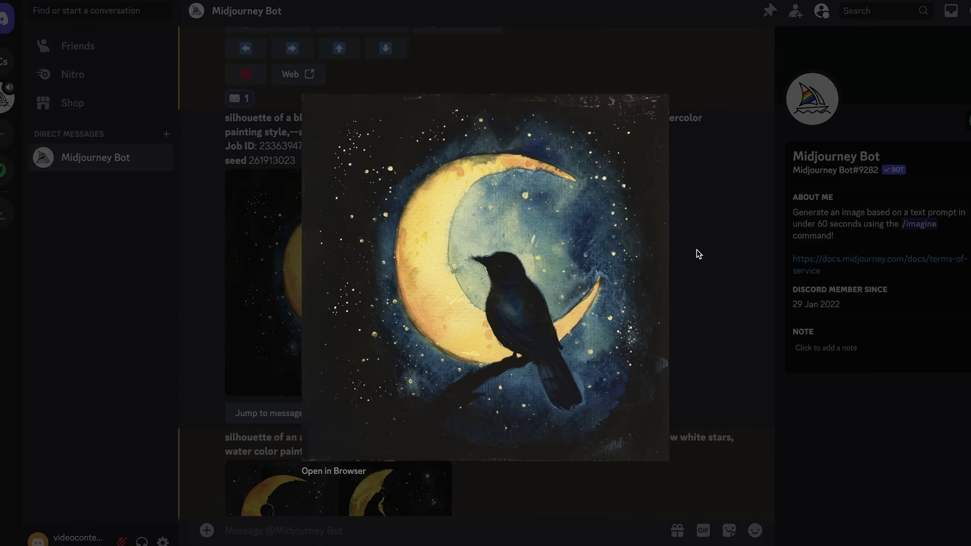
{"action": "left_click", "coordinate": [714, 254]}
{"action": "scroll", "coordinate": [714, 254], "scroll_direction": "down", "scroll_amount": 5}
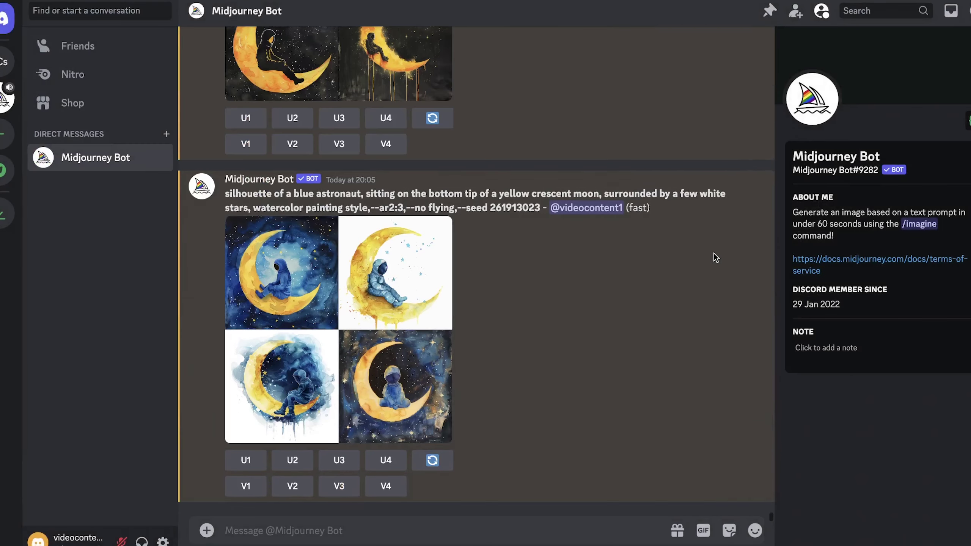
{"action": "left_click", "coordinate": [334, 305]}
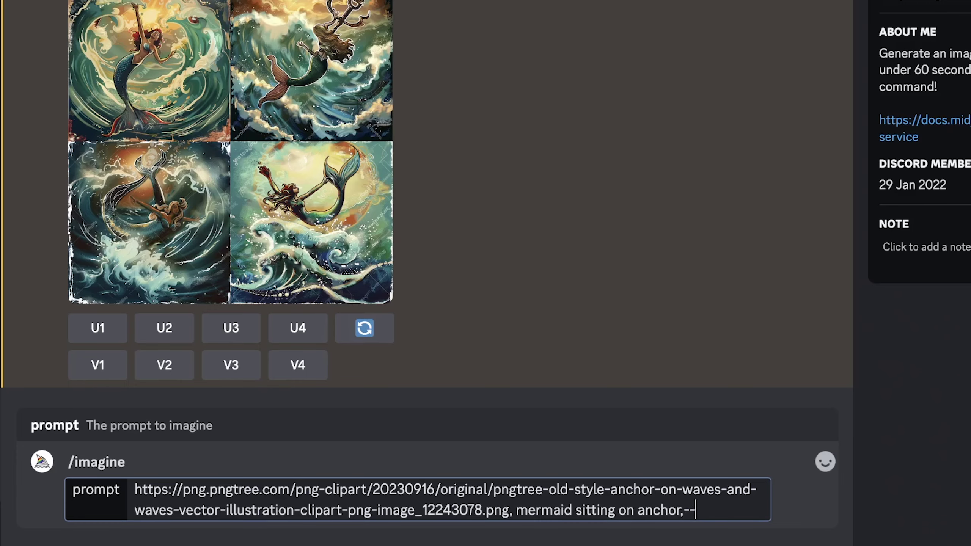
Step: Submit 'mermaid sitting on anchor' with the anchor image URL and --iw 2.5
{"action": "key", "text": "Return"}
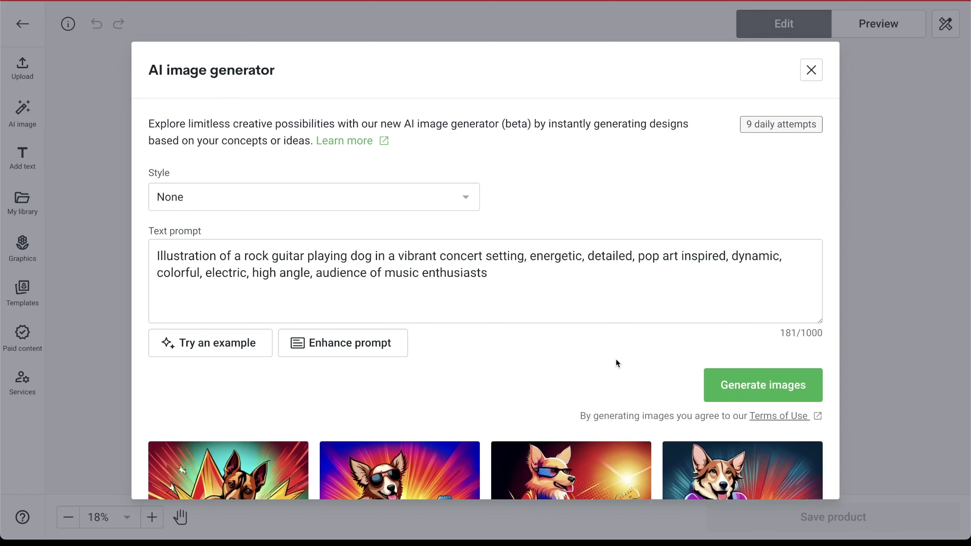
Step: Pick the third pop-art dog-playing-rock-guitar image from Printify's generated results
{"action": "scroll", "coordinate": [617, 362], "scroll_direction": "down", "scroll_amount": 4}
{"action": "left_click", "coordinate": [617, 363]}
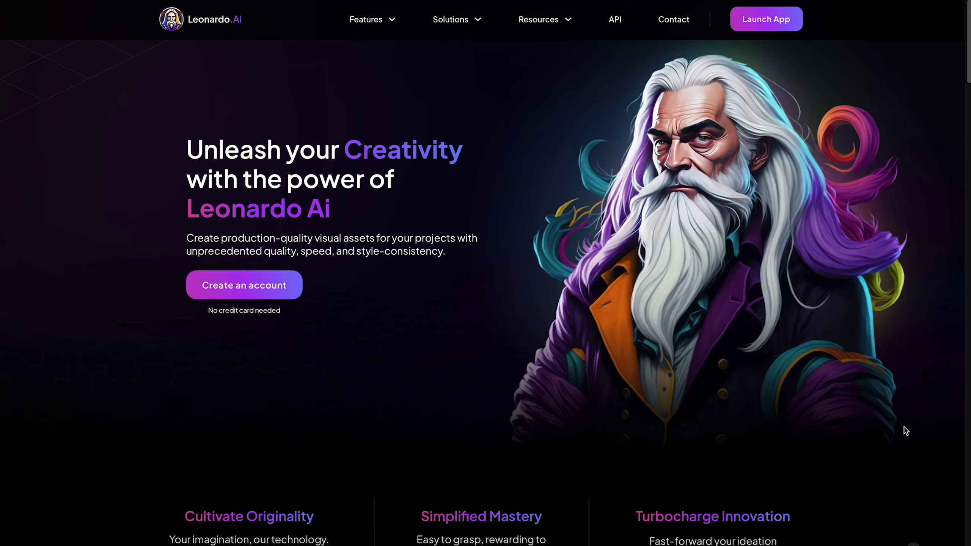
Step: Scroll the Leonardo.Ai homepage down to the Toolkit's Image Generation section
{"action": "scroll", "coordinate": [906, 431], "scroll_direction": "down", "scroll_amount": 8}
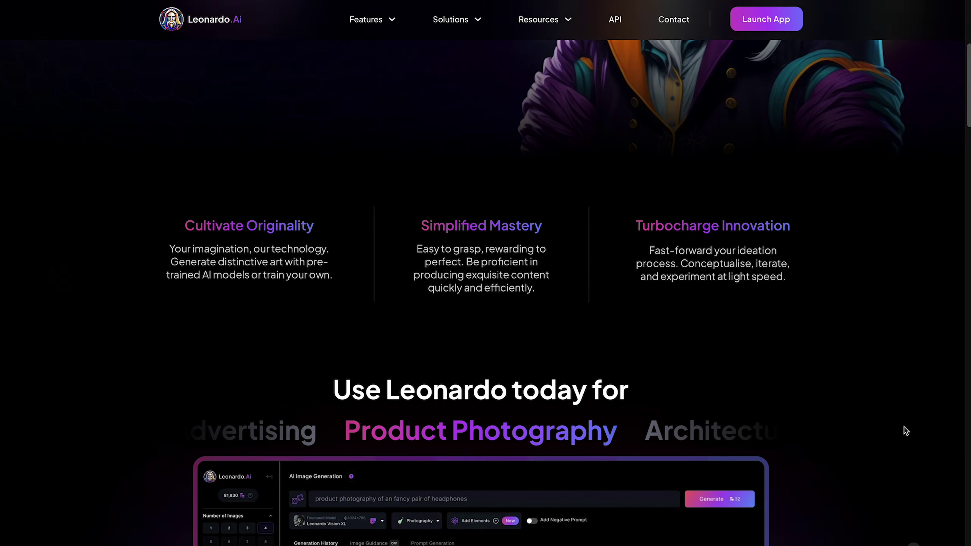
{"action": "scroll", "coordinate": [906, 431], "scroll_direction": "down", "scroll_amount": 6}
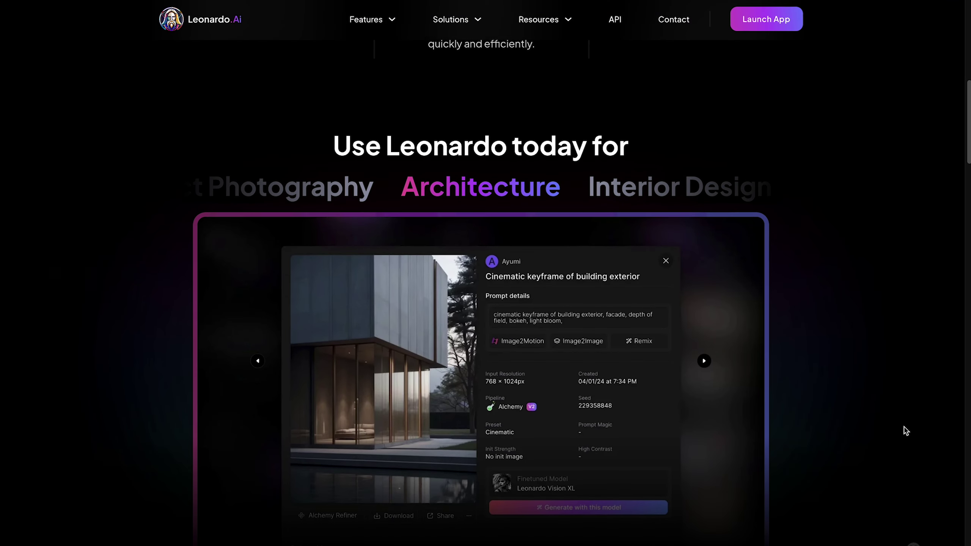
{"action": "scroll", "coordinate": [906, 431], "scroll_direction": "down", "scroll_amount": 7}
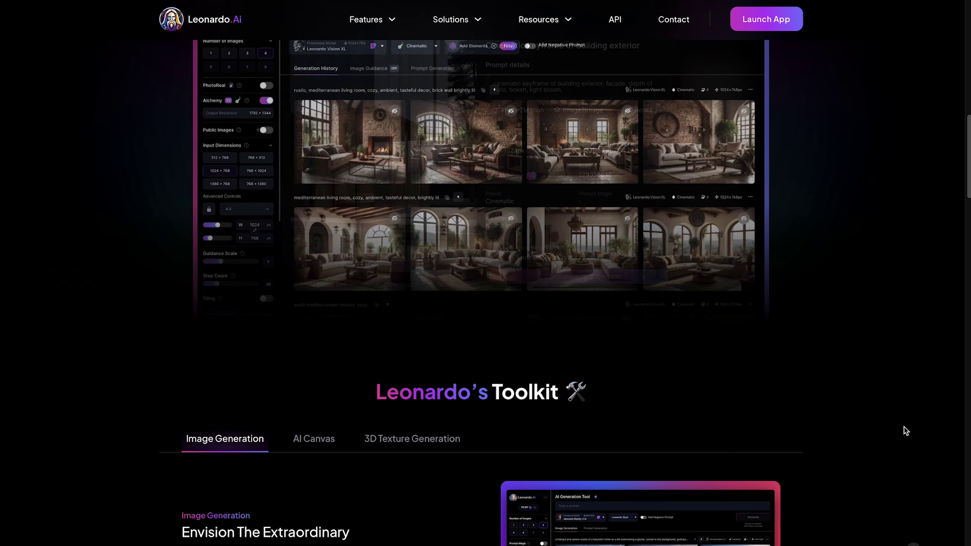
{"action": "scroll", "coordinate": [907, 427], "scroll_direction": "down", "scroll_amount": 4}
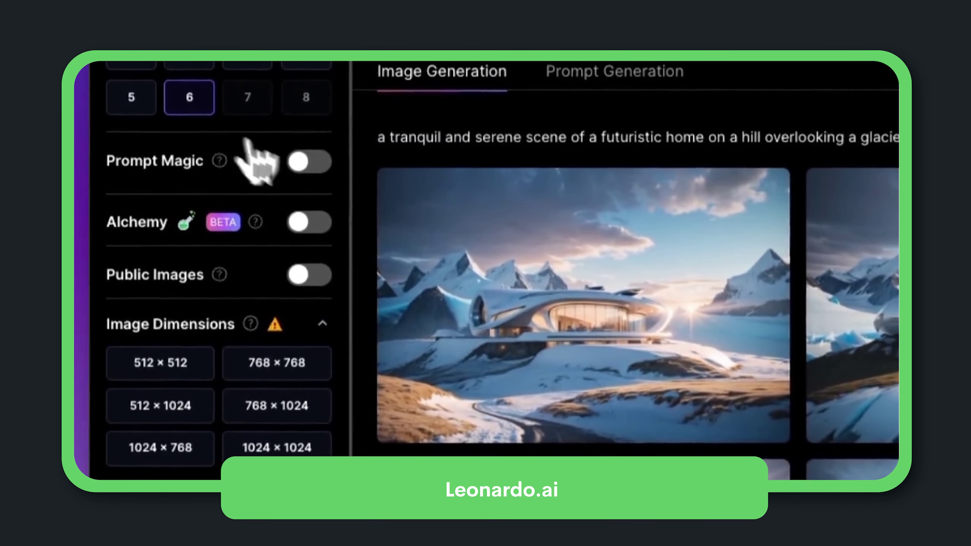
Step: Enable Prompt Magic and Alchemy, set Raytraced style, and start the prompt 'an action packed scene…'
{"action": "left_click", "coordinate": [309, 162]}
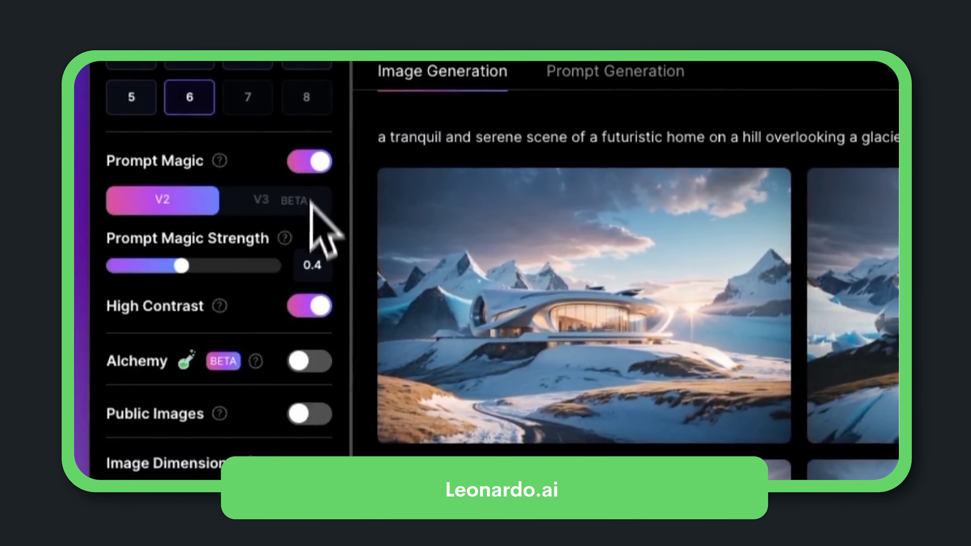
{"action": "left_click", "coordinate": [309, 361]}
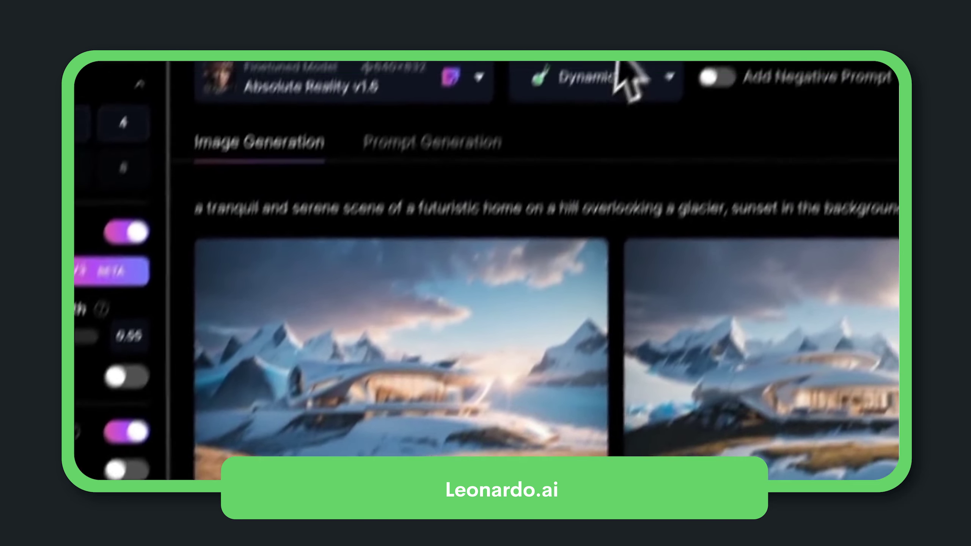
{"action": "left_click", "coordinate": [571, 145]}
{"action": "left_click", "coordinate": [551, 467]}
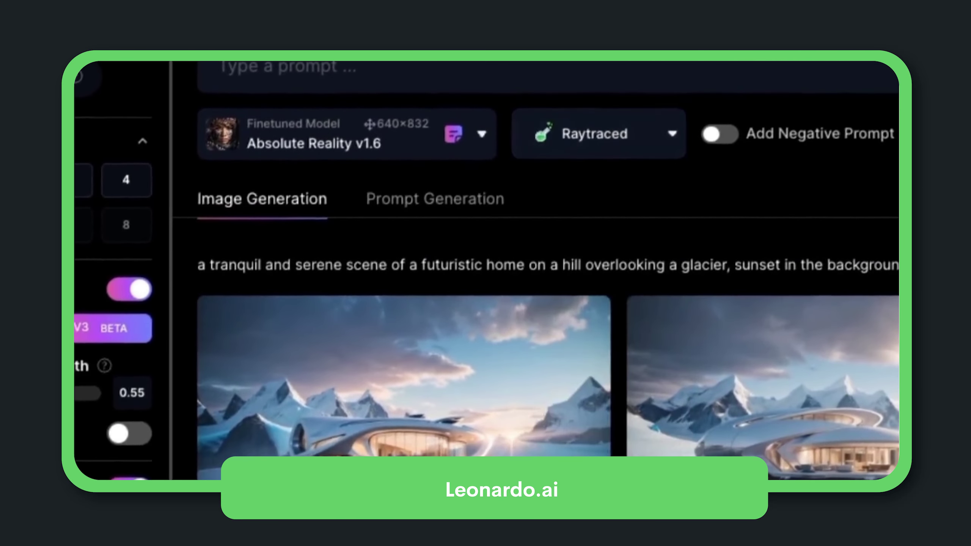
{"action": "left_click", "coordinate": [331, 80]}
{"action": "type", "text": "an action pad"}
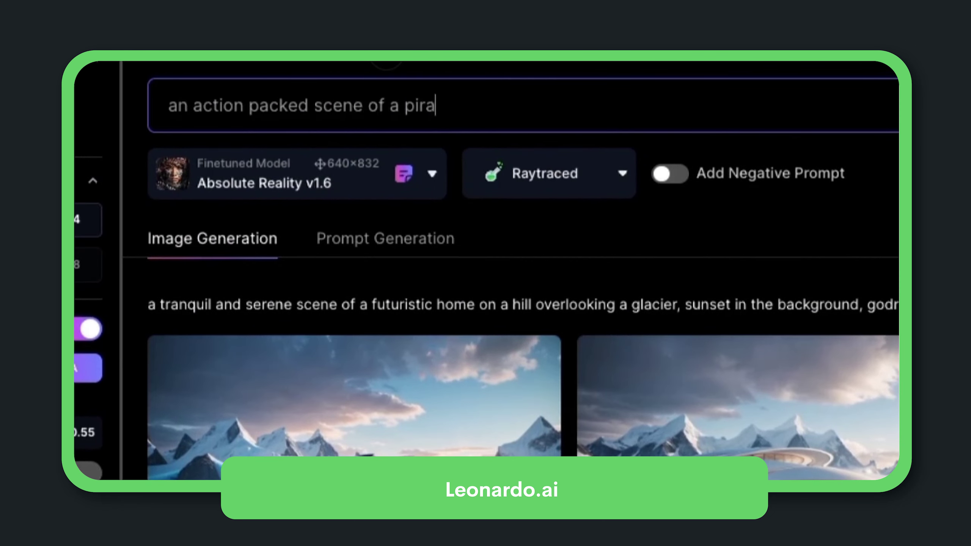